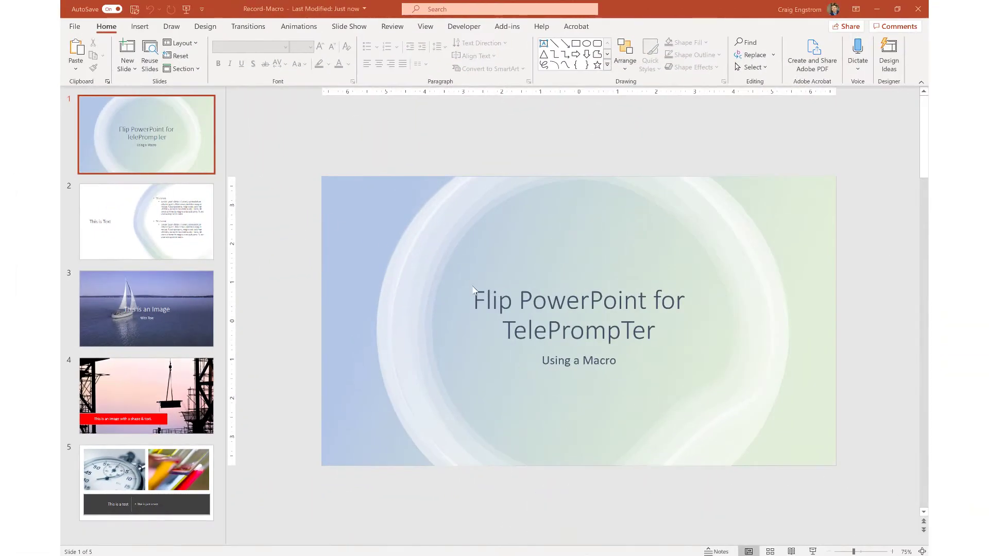
Browse the deck from the title slide through slides 2, 3 and 4.
click(479, 297)
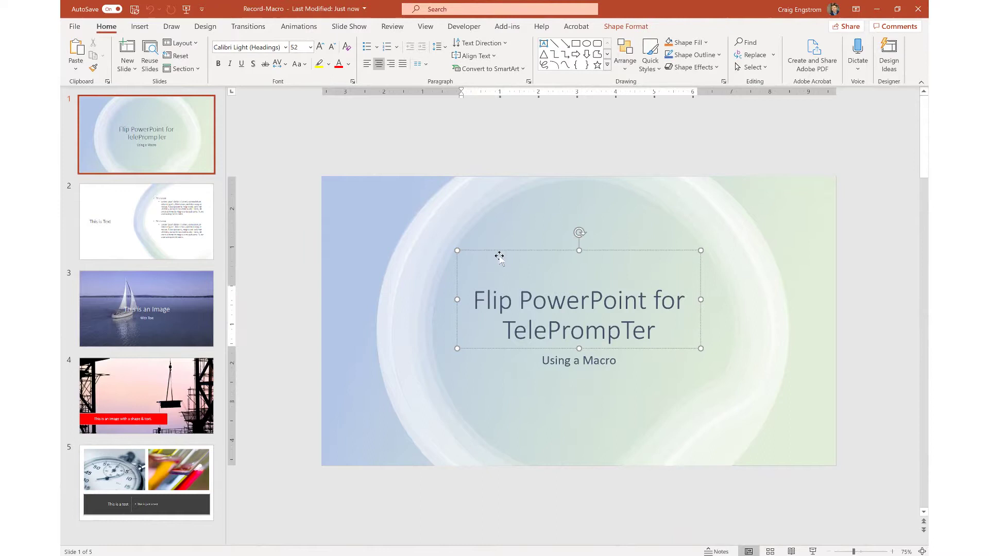
click(180, 239)
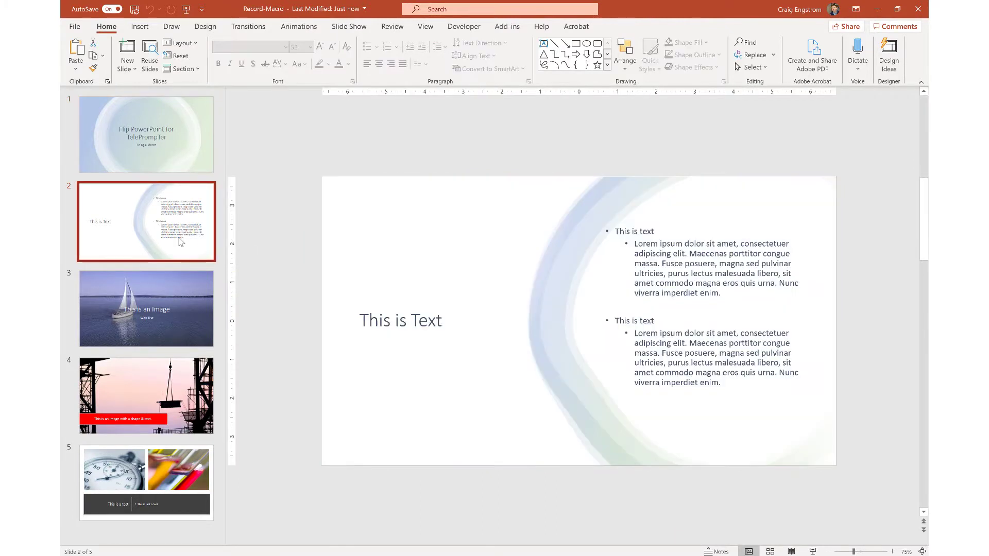
click(154, 169)
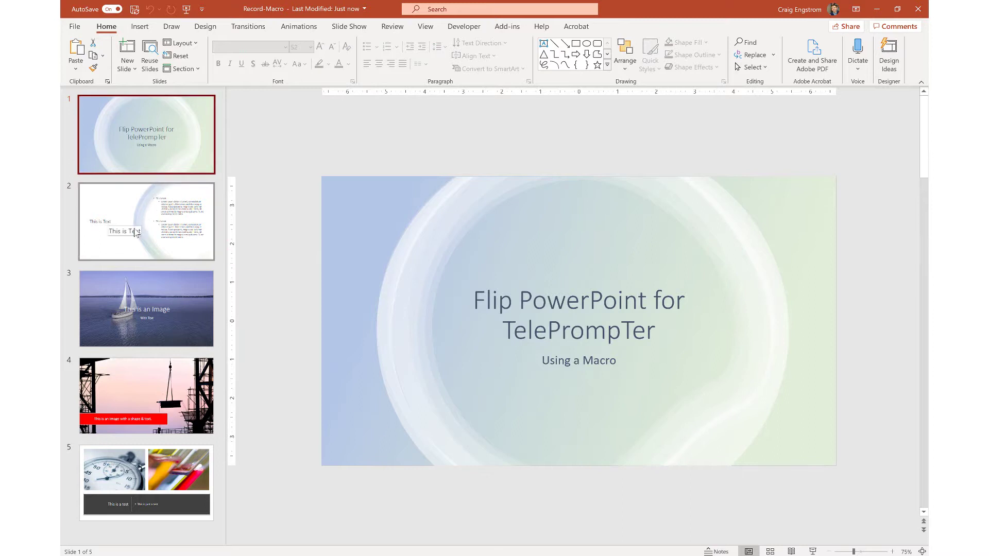
click(189, 298)
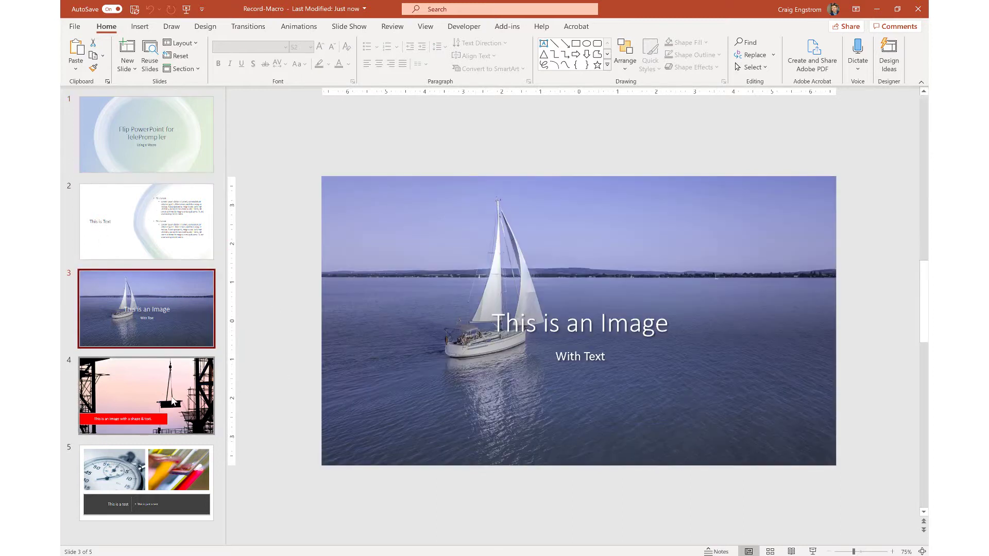
click(174, 401)
Inspect slide 4's red text shape and background picture, view slide 5, then return to slide 1.
click(360, 414)
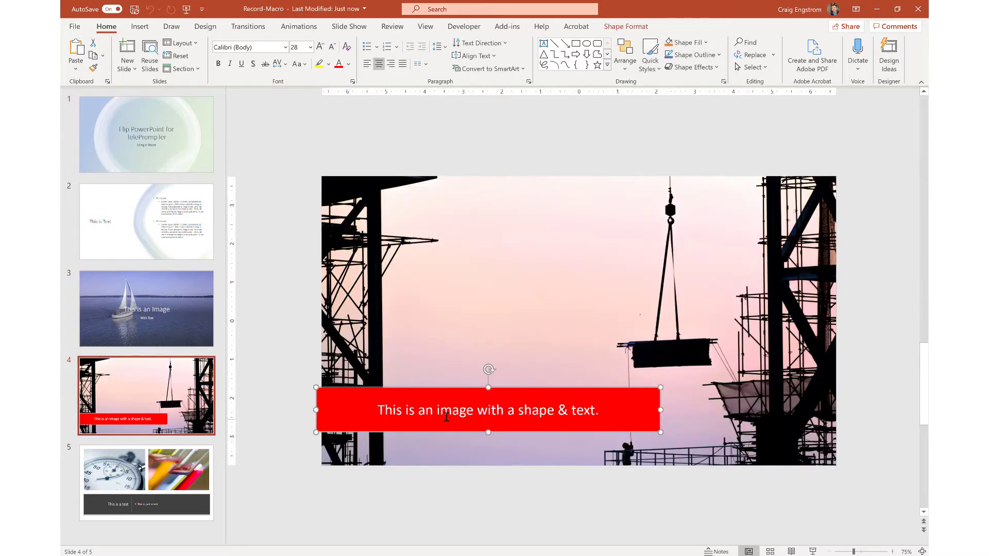
double_click(445, 412)
click(397, 331)
click(238, 271)
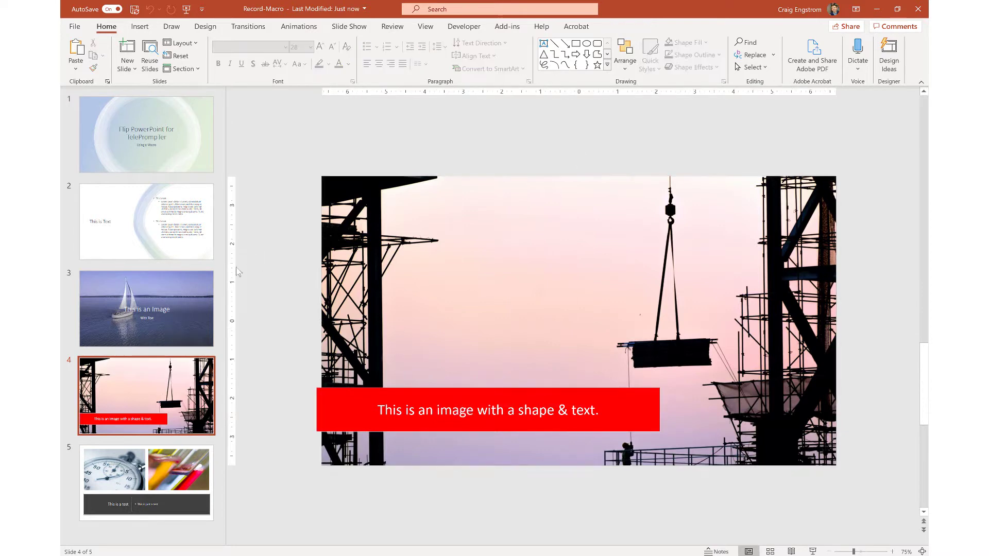
click(147, 482)
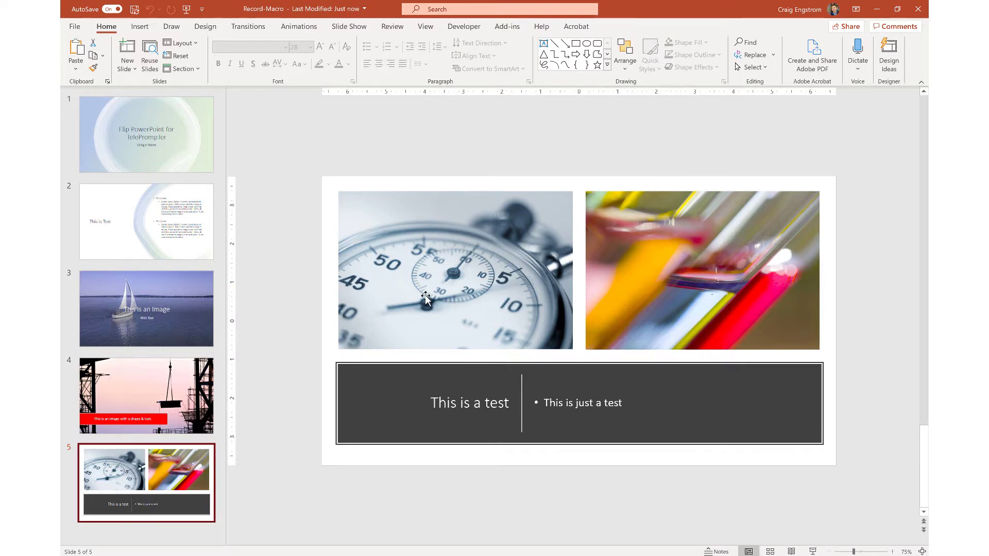
click(188, 162)
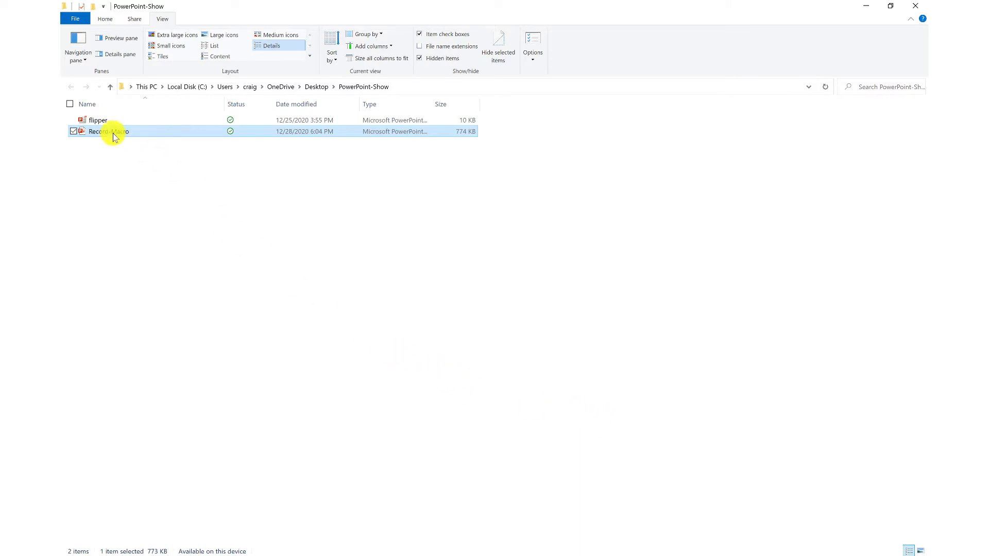
Open the flipper add-in from the PowerPoint-Show folder so PowerPoint loads it.
mouse_move(105, 125)
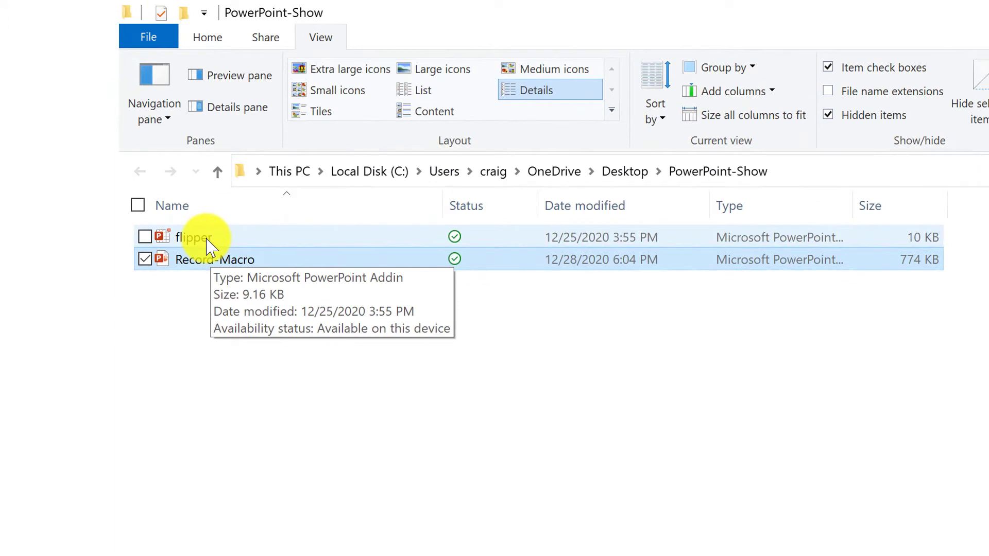
click(206, 239)
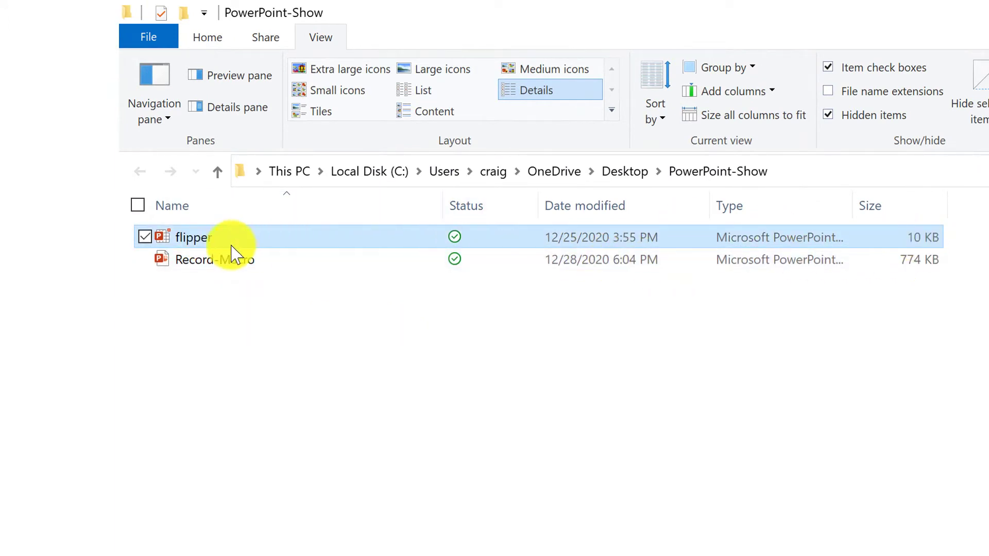
double_click(178, 238)
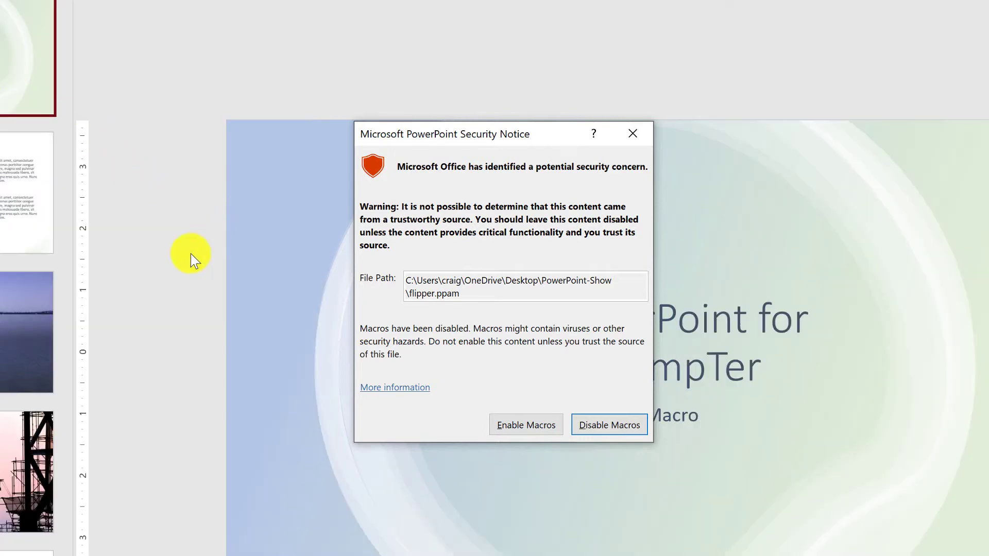
Enable the flipper macros and run Flip Shapes from My Addins to mirror every slide.
click(545, 428)
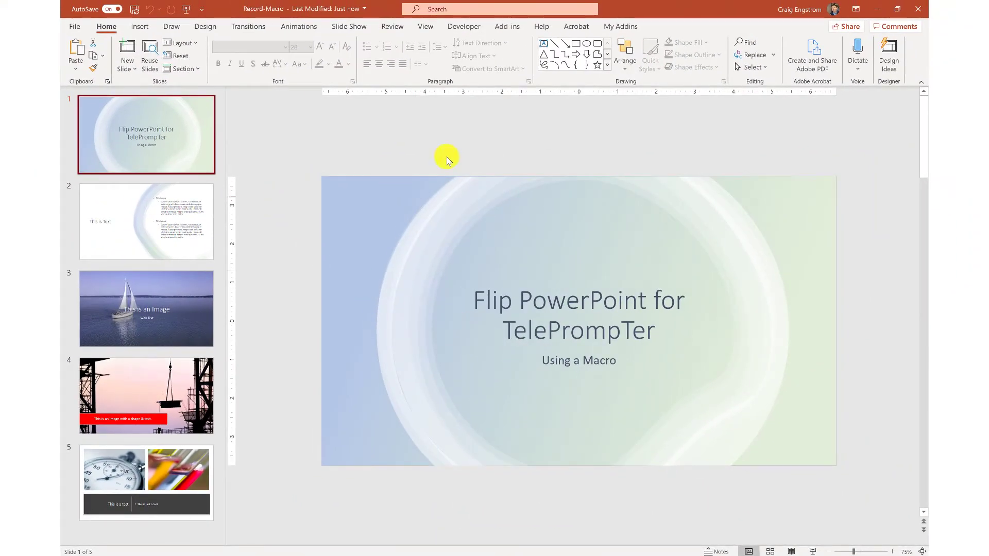
click(624, 27)
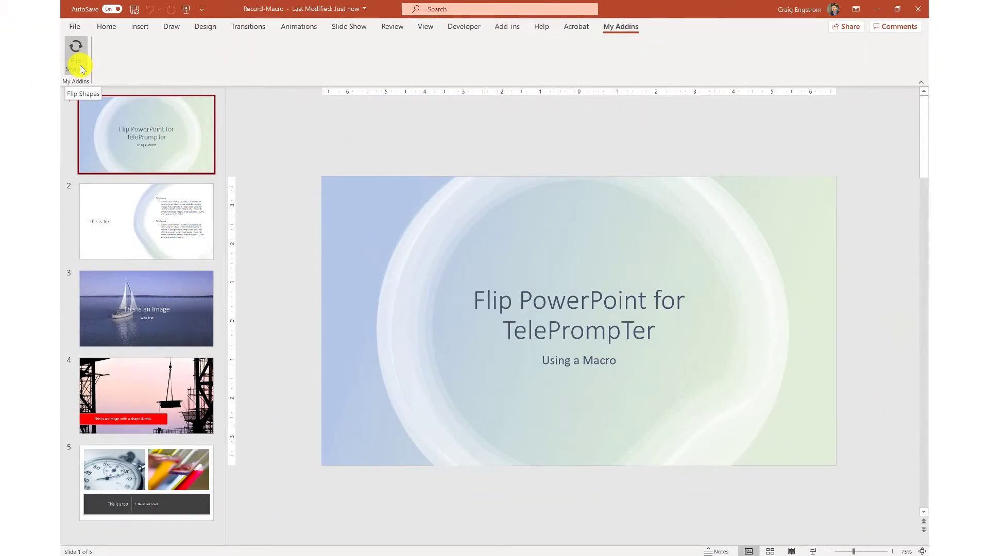
click(81, 68)
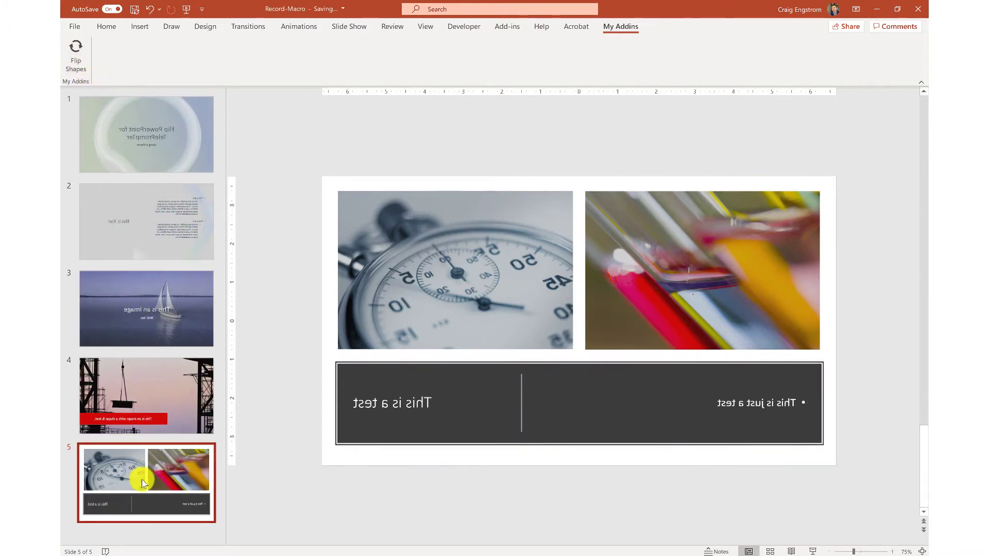
Check the mirrored slides 3, 2 and 1, then undo the flip.
click(163, 324)
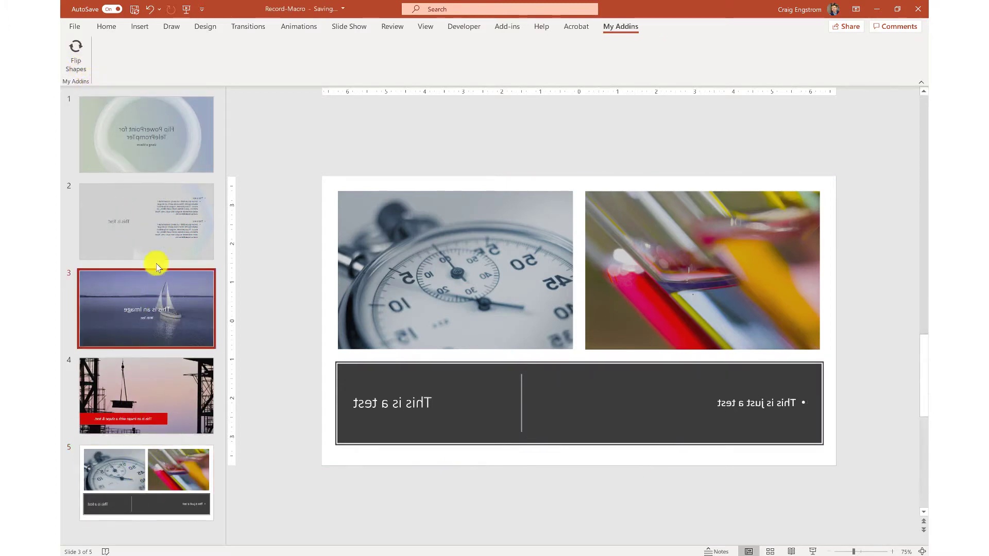
click(155, 247)
click(145, 142)
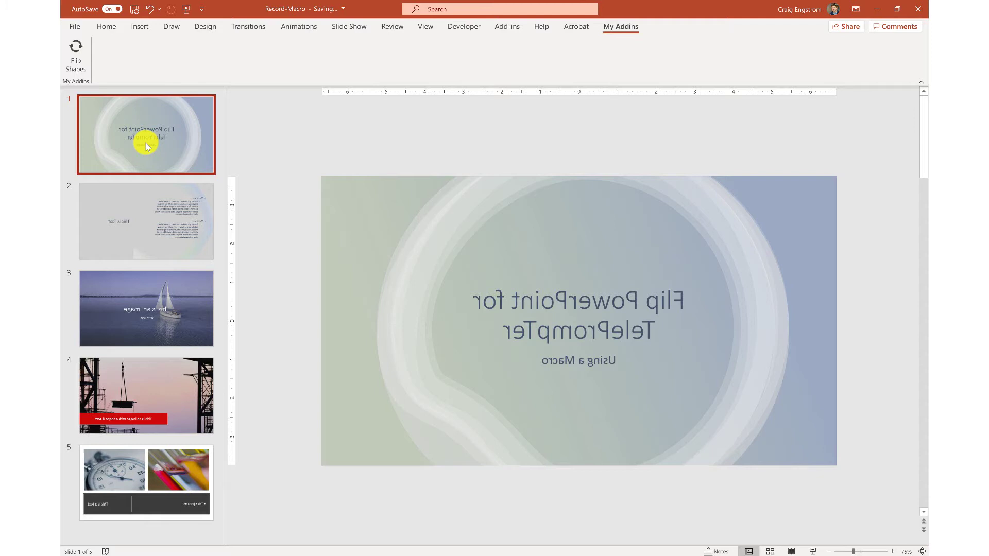
key(ctrl+z)
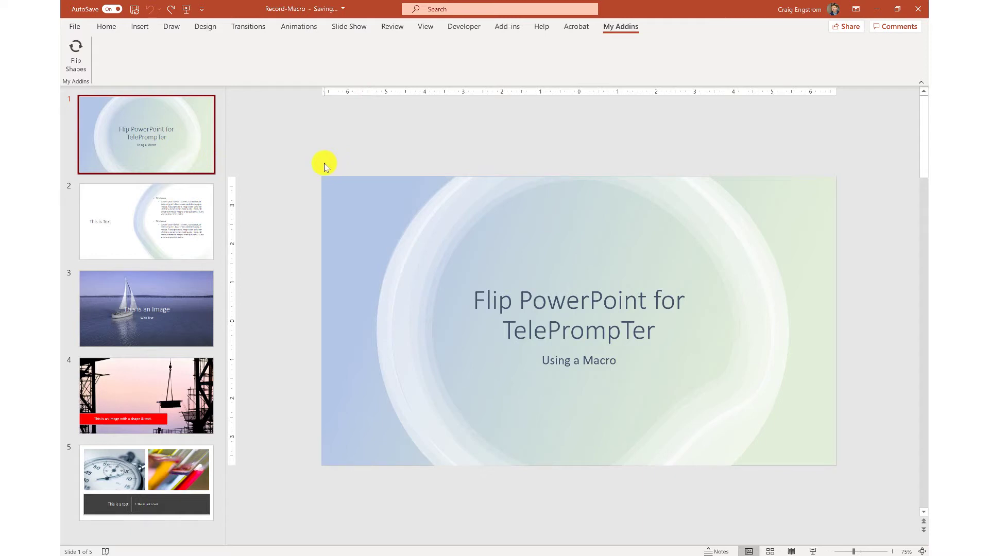
Set the slide 1 title's 3-D X Rotation to 180° in Format Shape.
click(533, 300)
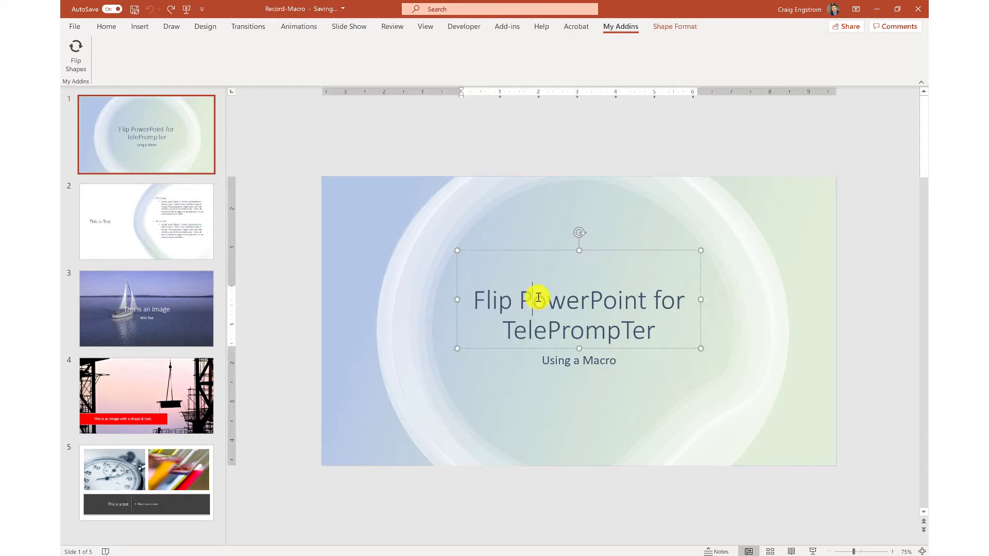
right_click(534, 249)
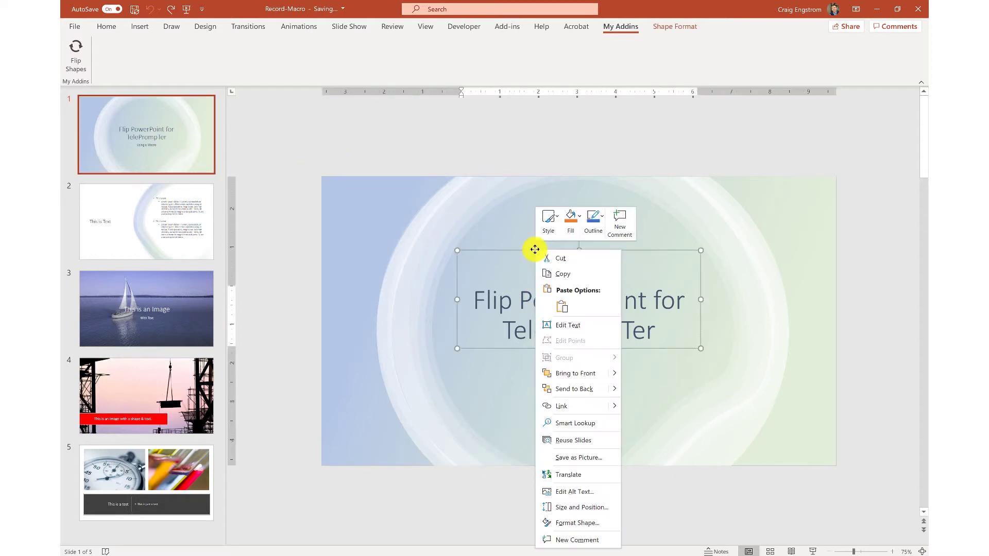
click(607, 524)
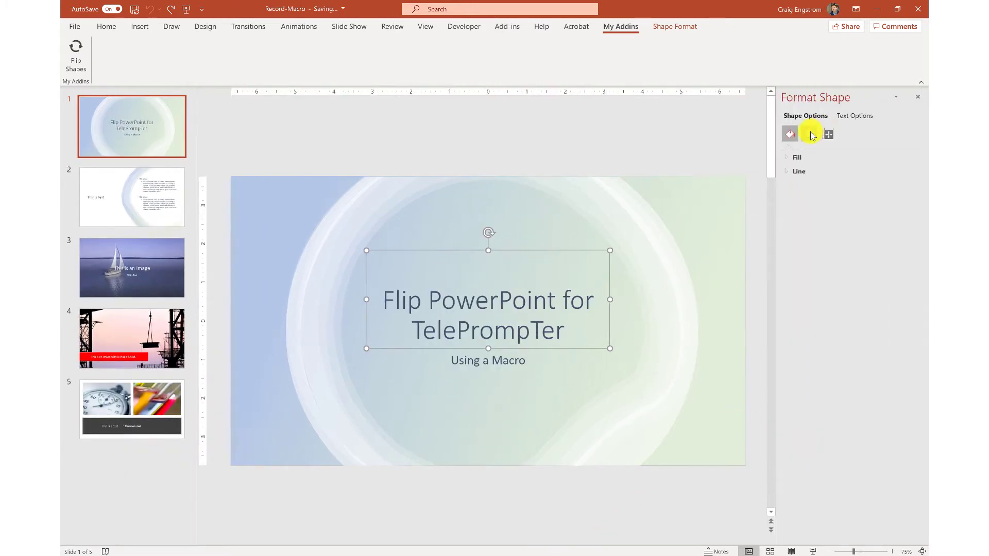
click(809, 135)
click(804, 227)
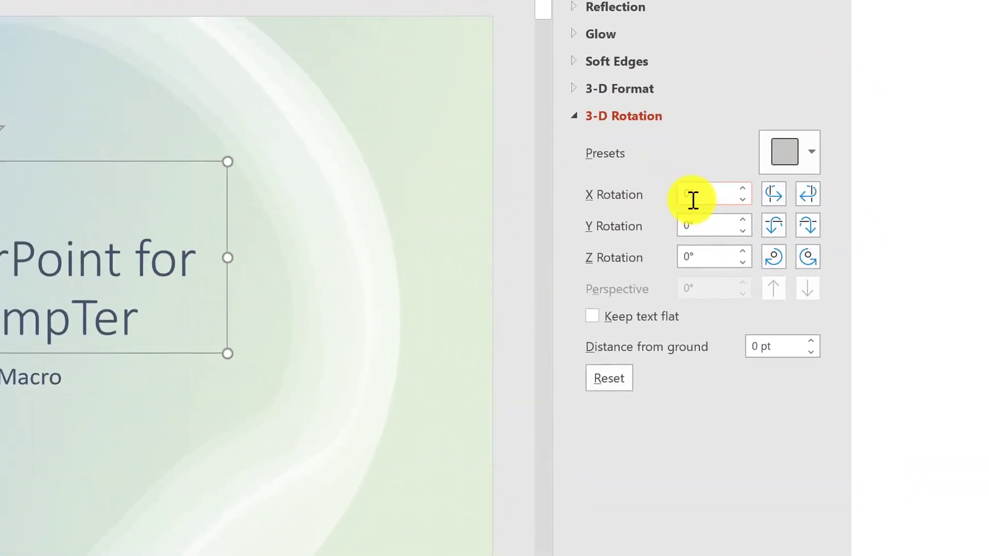
click(847, 261)
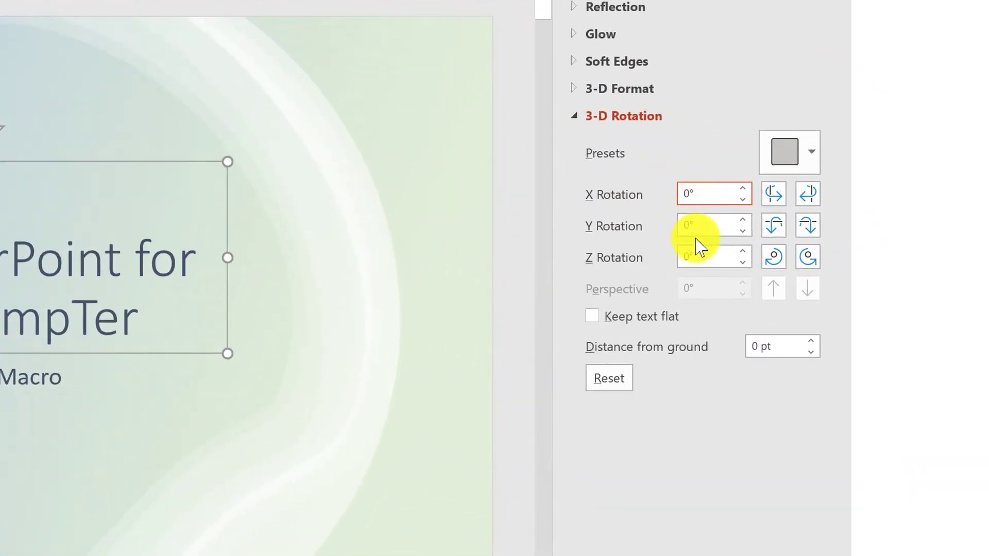
text(180)
key(Return)
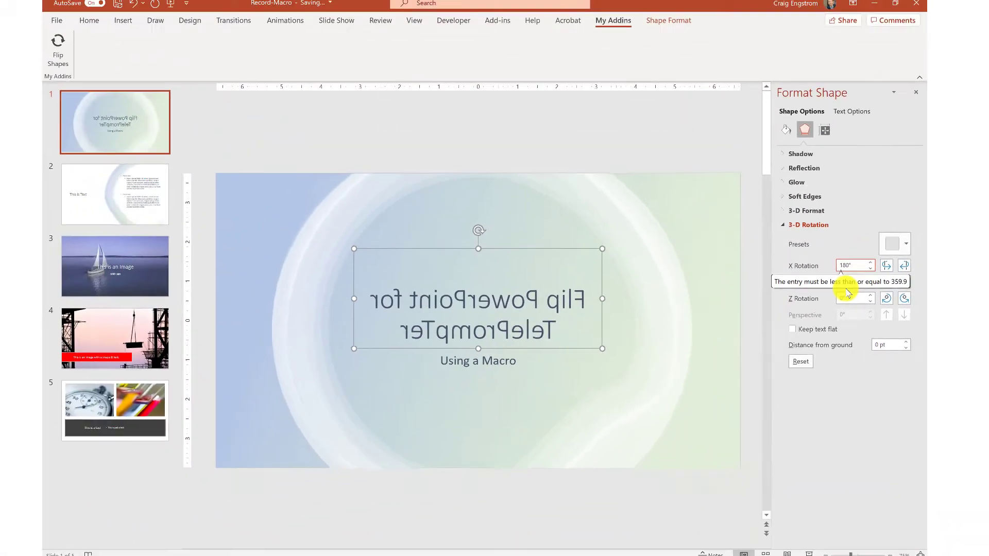
click(394, 142)
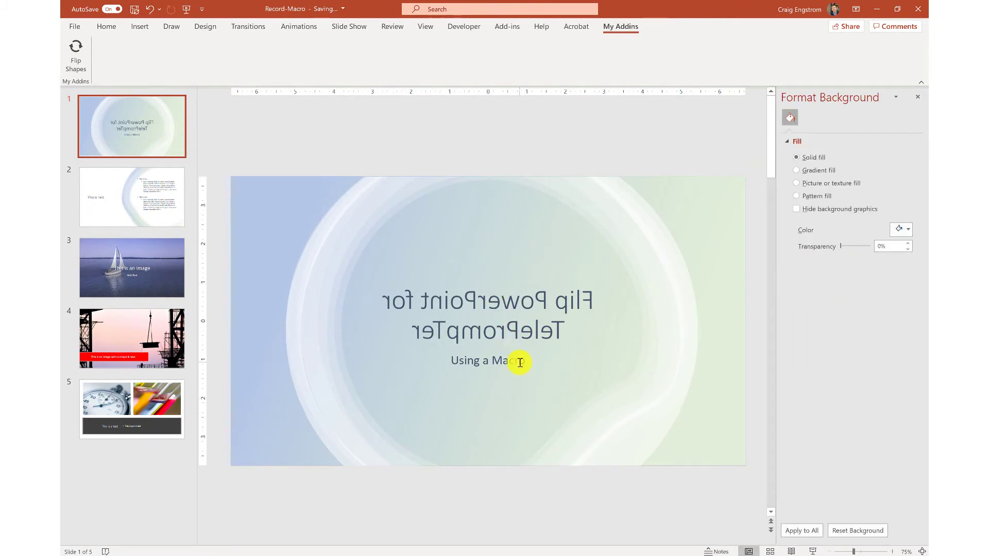
Undo the title rotation, then give all slide 1 objects a 180° X Rotation.
click(149, 9)
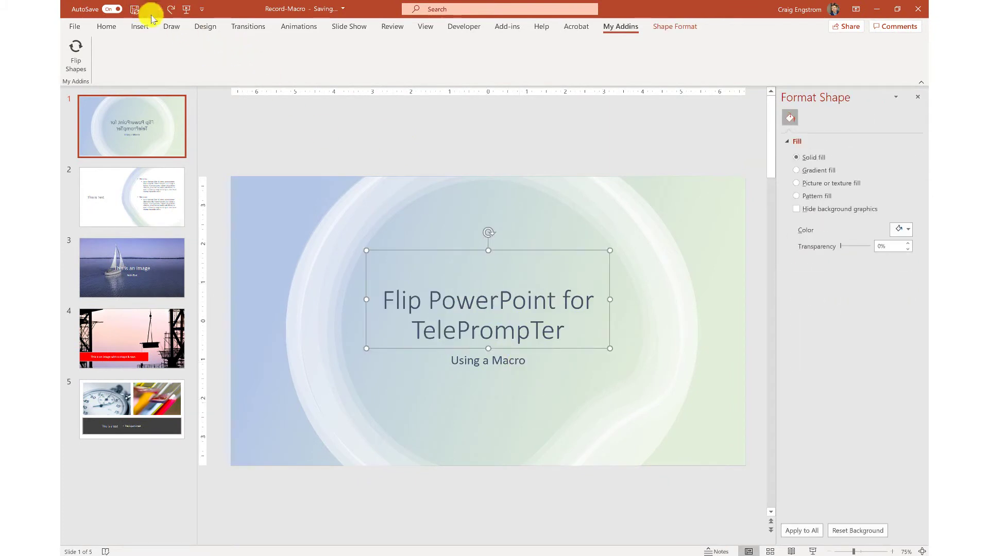
click(302, 150)
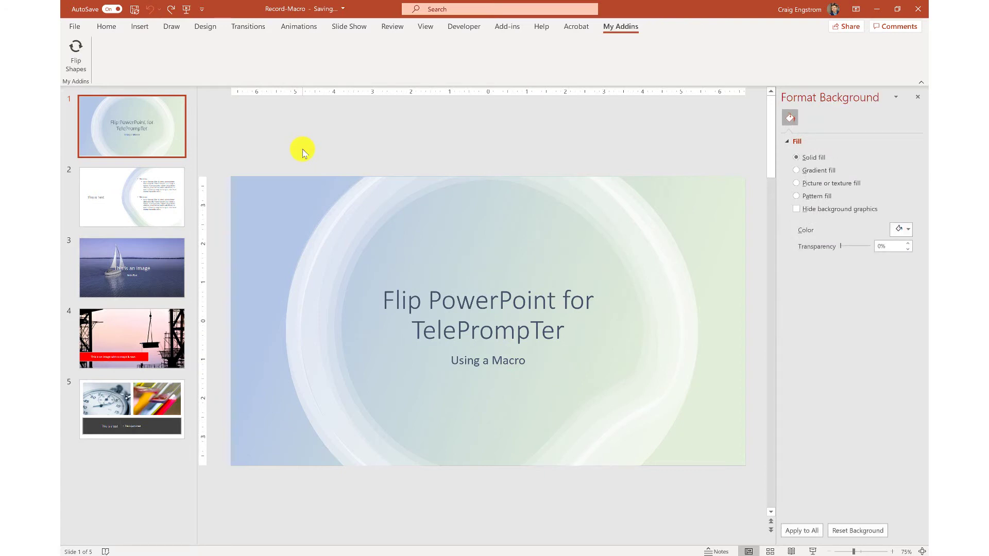
key(ctrl+a)
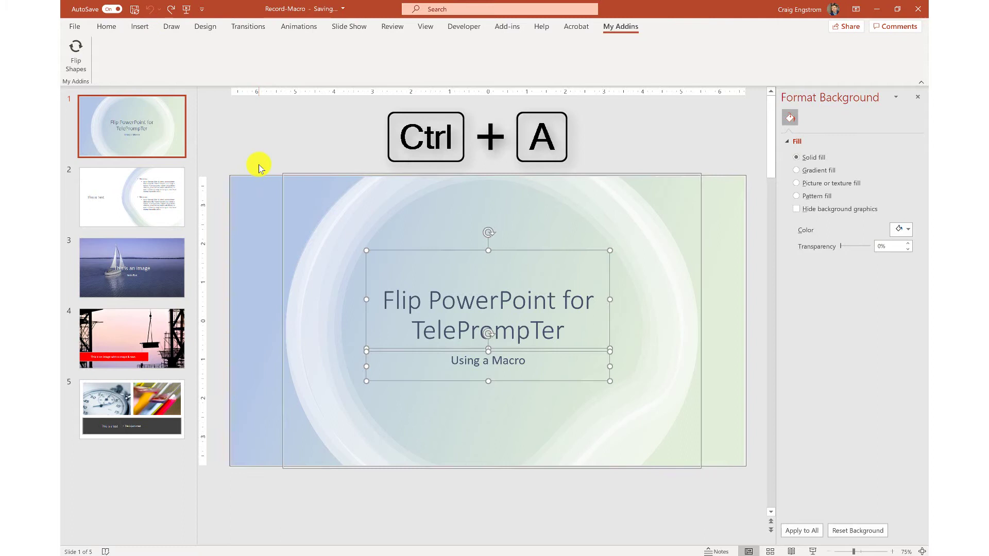
click(809, 135)
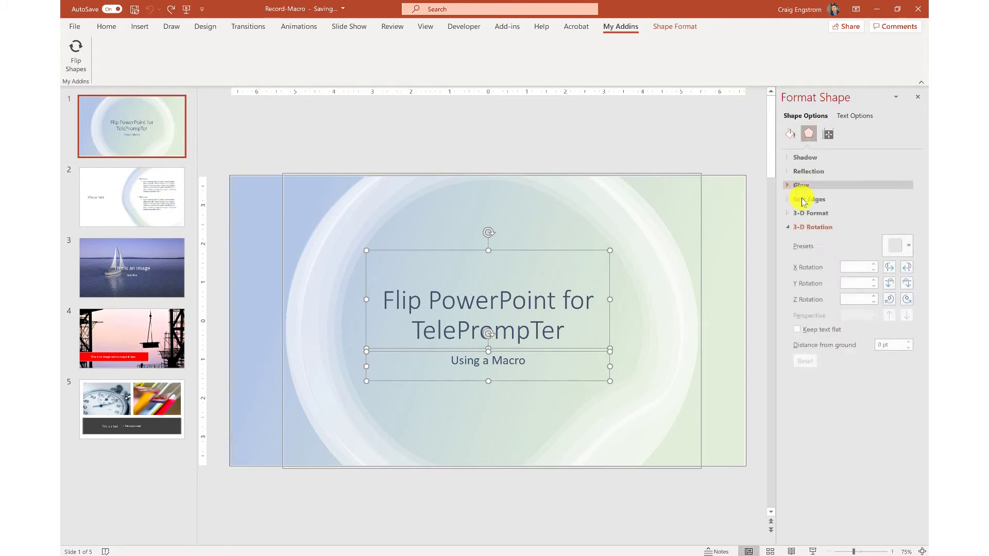
text(180)
key(Return)
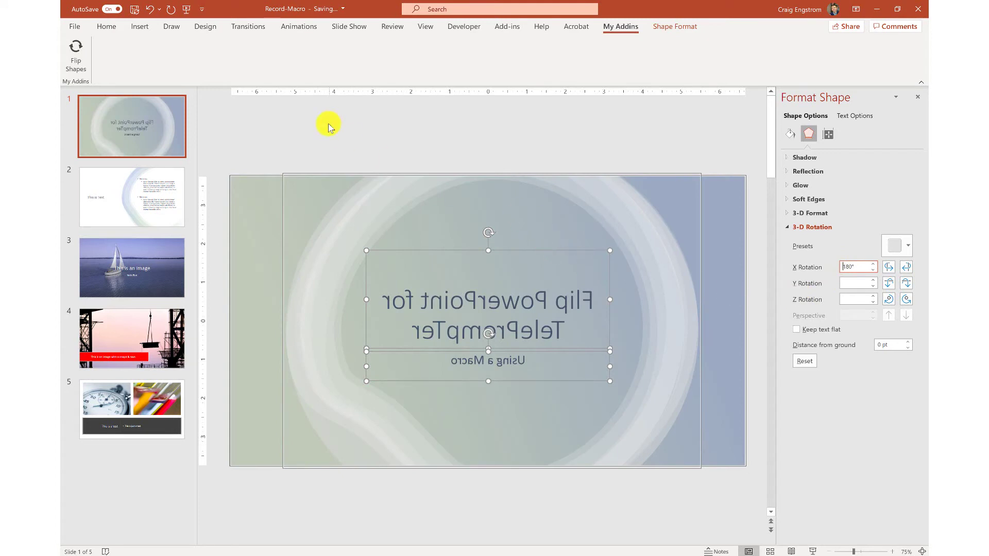
click(326, 125)
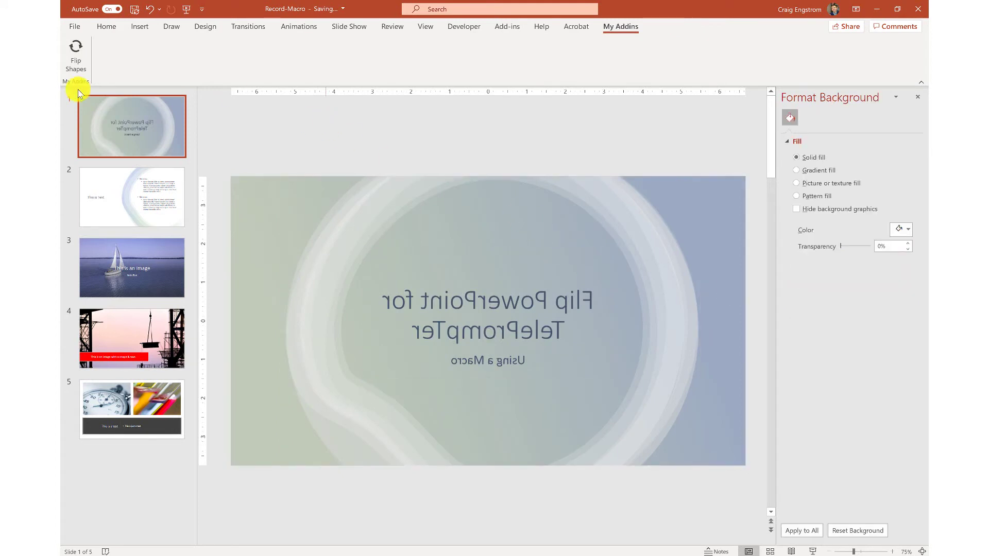
Trial a 180° X Rotation on both slide 2 text boxes, then undo it.
click(121, 187)
drag(217, 164, 757, 495)
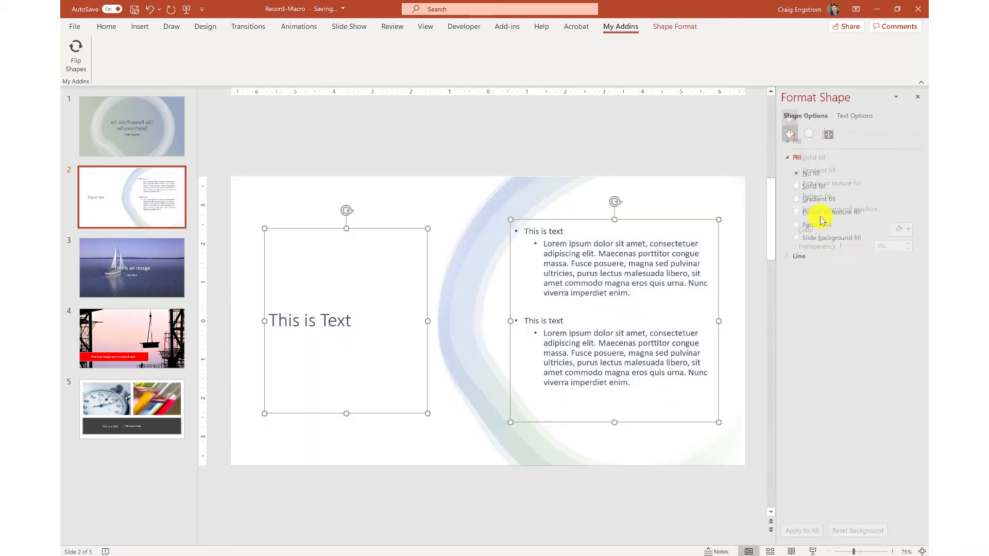
click(808, 134)
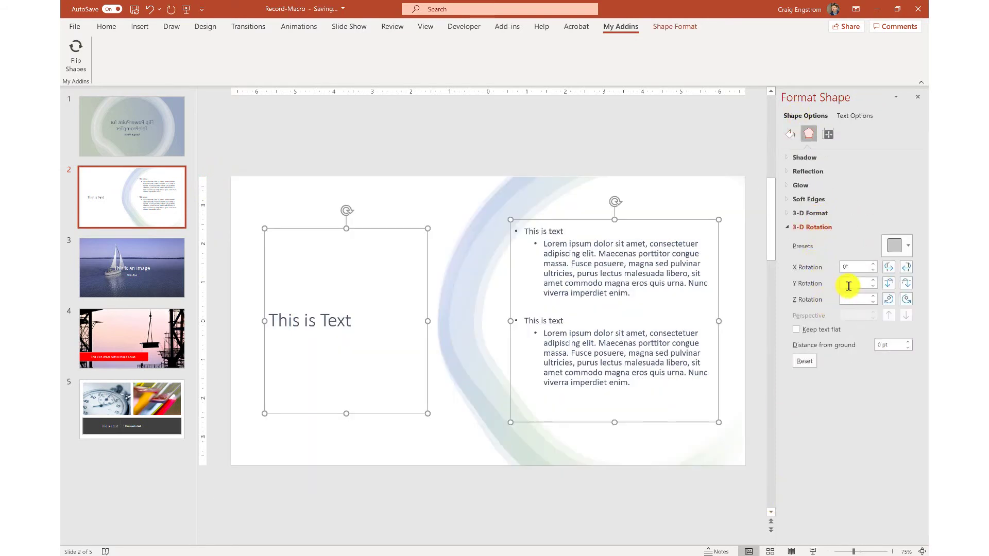
click(845, 266)
text(180)
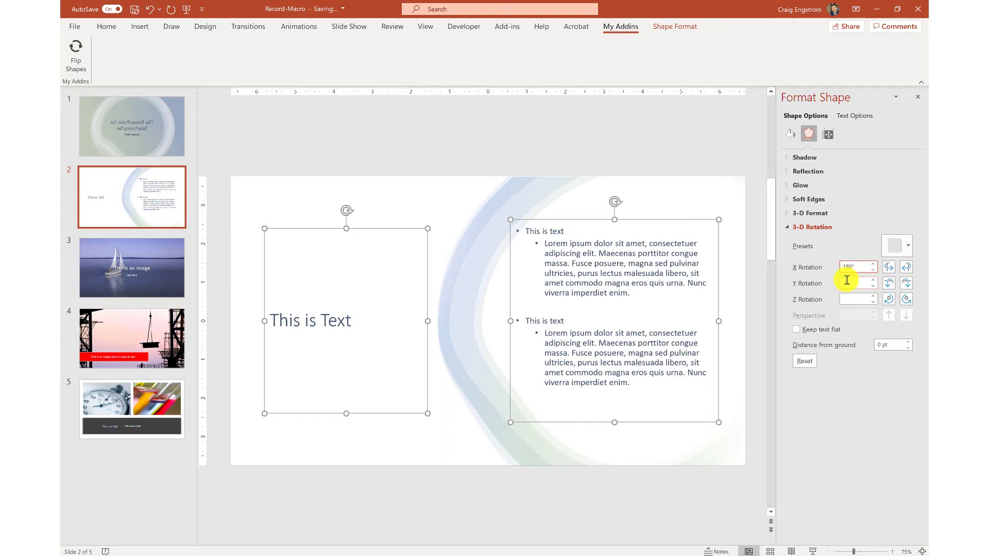
key(Return)
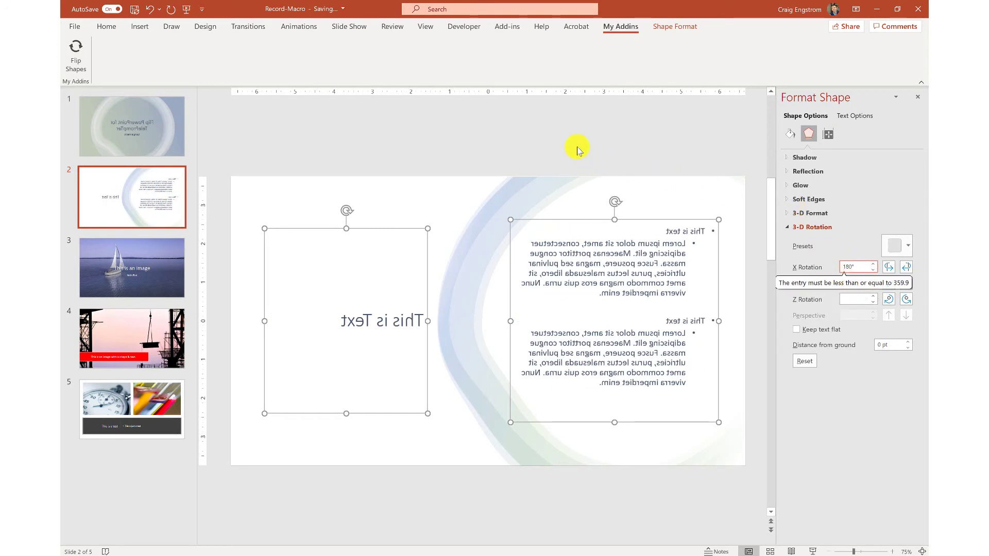
click(574, 148)
key(ctrl+z)
key(ctrl+z)
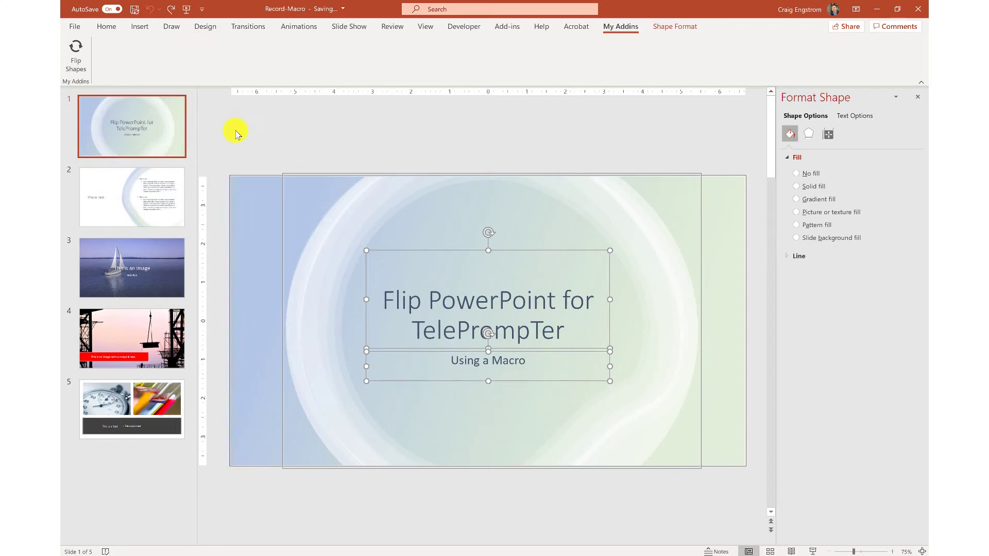
Reopen the flipper add-in from File Explorer and enable its macros.
click(313, 146)
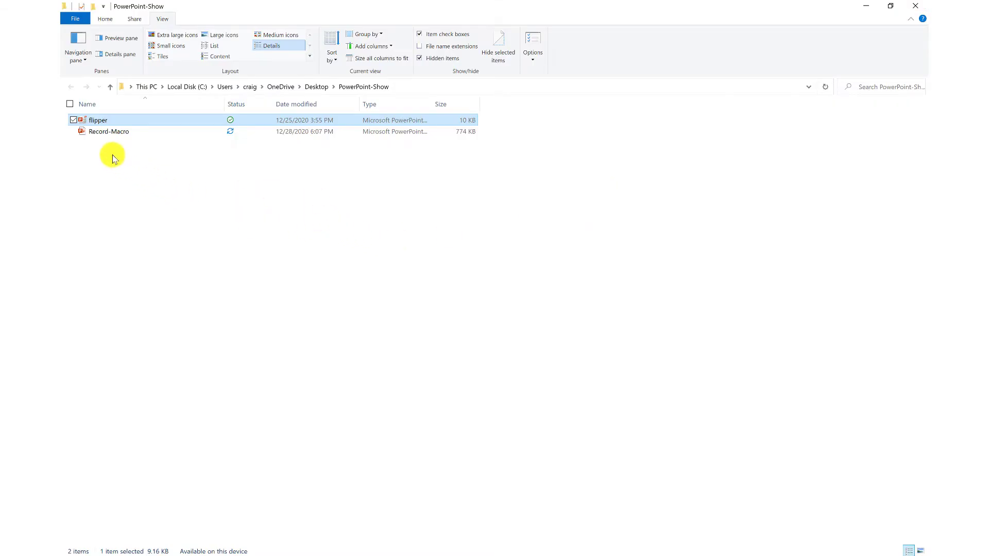
double_click(88, 120)
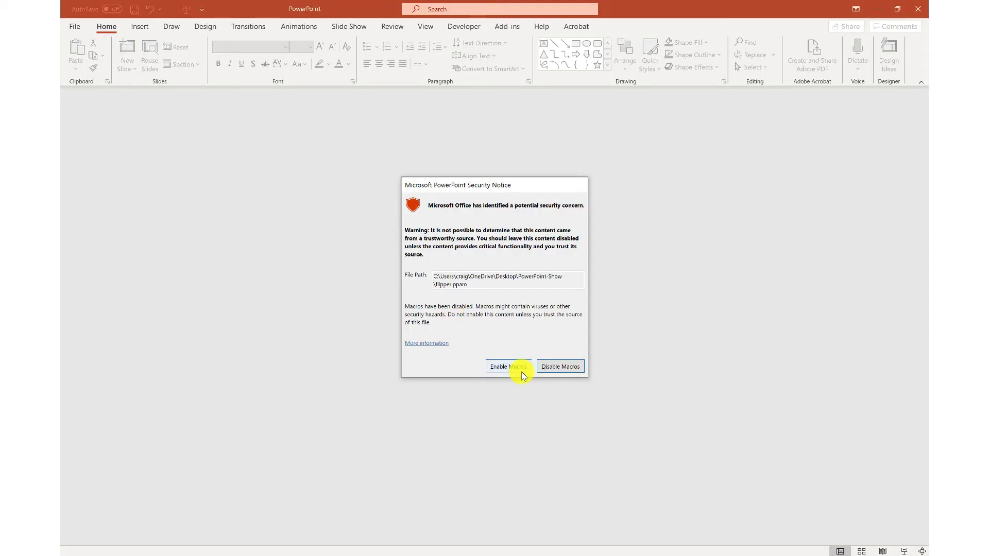
click(521, 372)
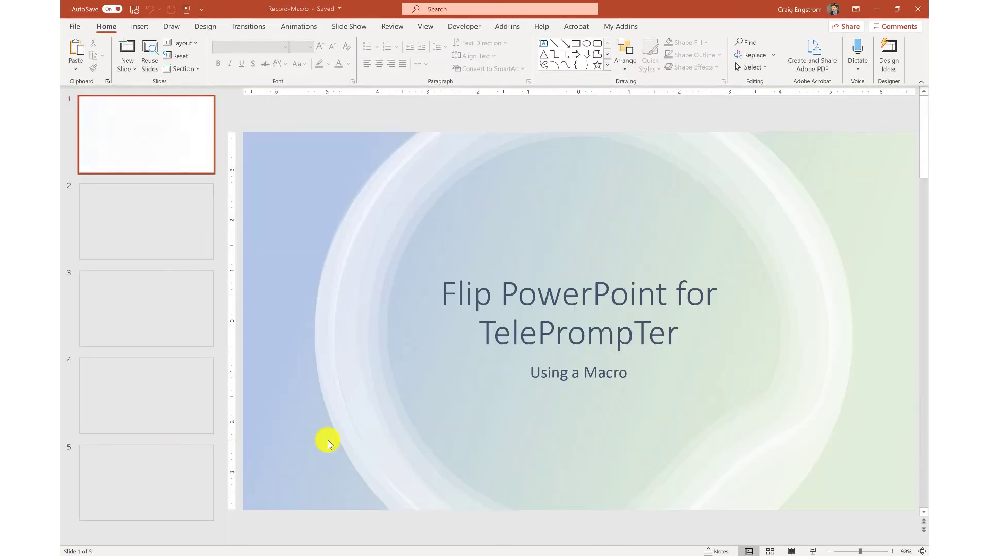
Run Flip Shapes from the My Addins tab to mirror all five slides.
click(633, 25)
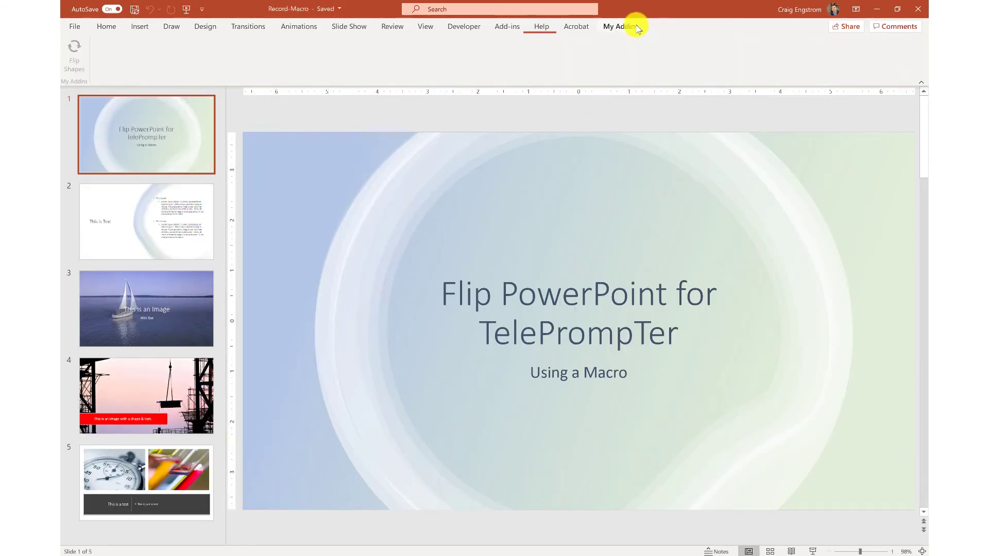
click(77, 62)
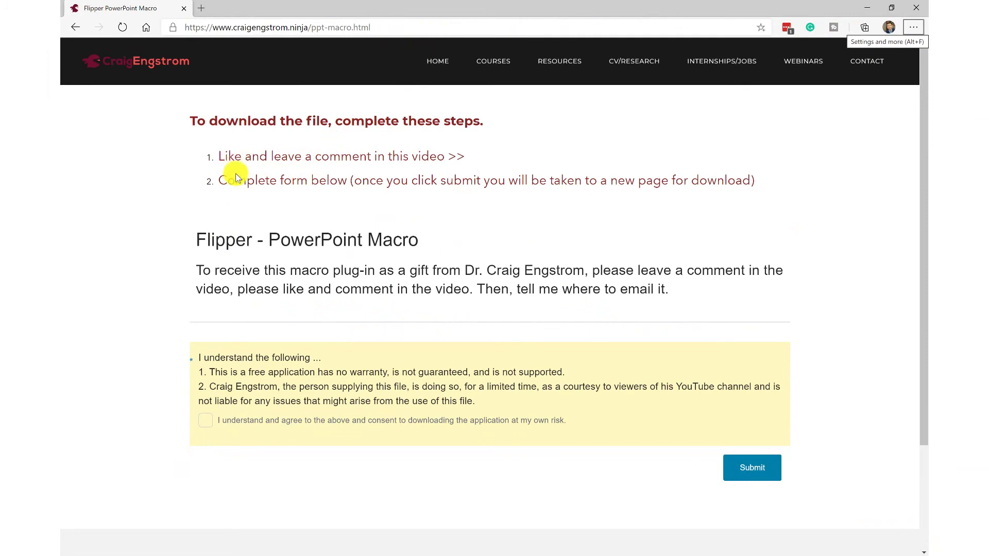
Tick the consent checkbox agreeing to download the Flipper macro at own risk.
click(206, 422)
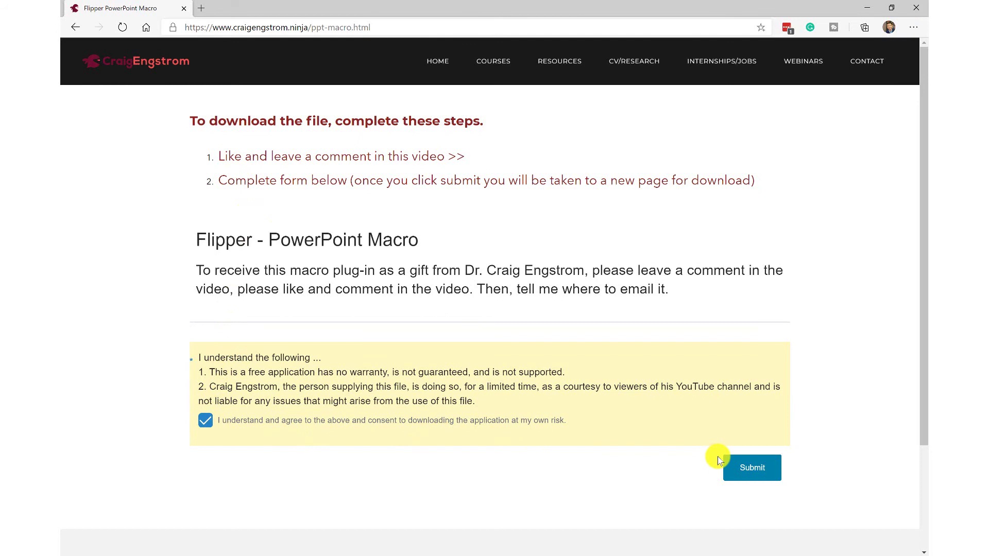